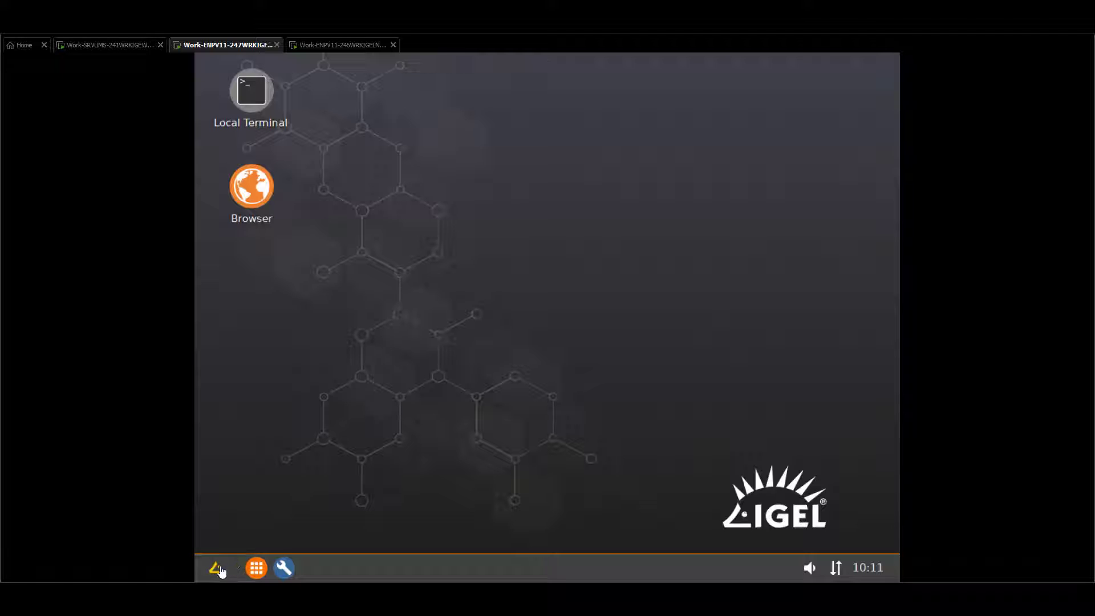
Step: Restart the endpoint and boot the IGEL_EFI_1 entry from the EFI Boot Manager
click(217, 568)
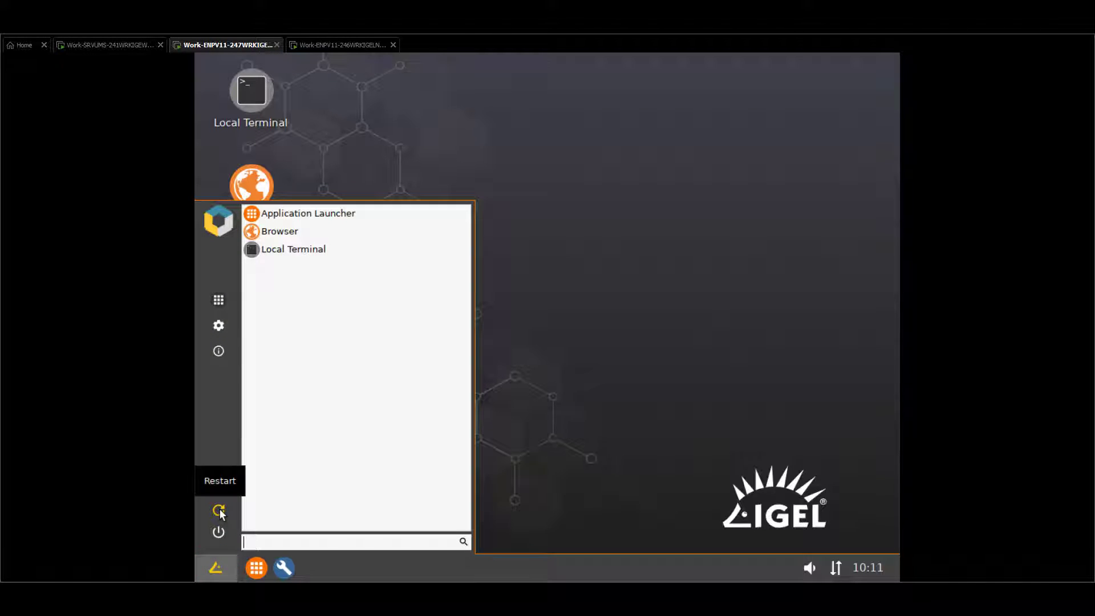
click(220, 511)
click(564, 349)
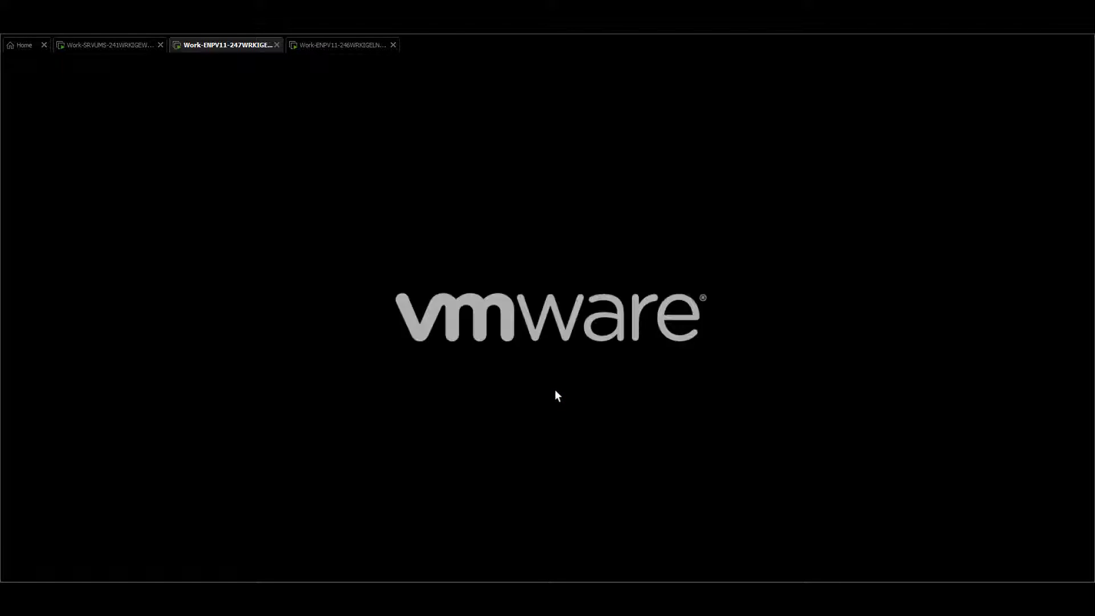
key(Escape)
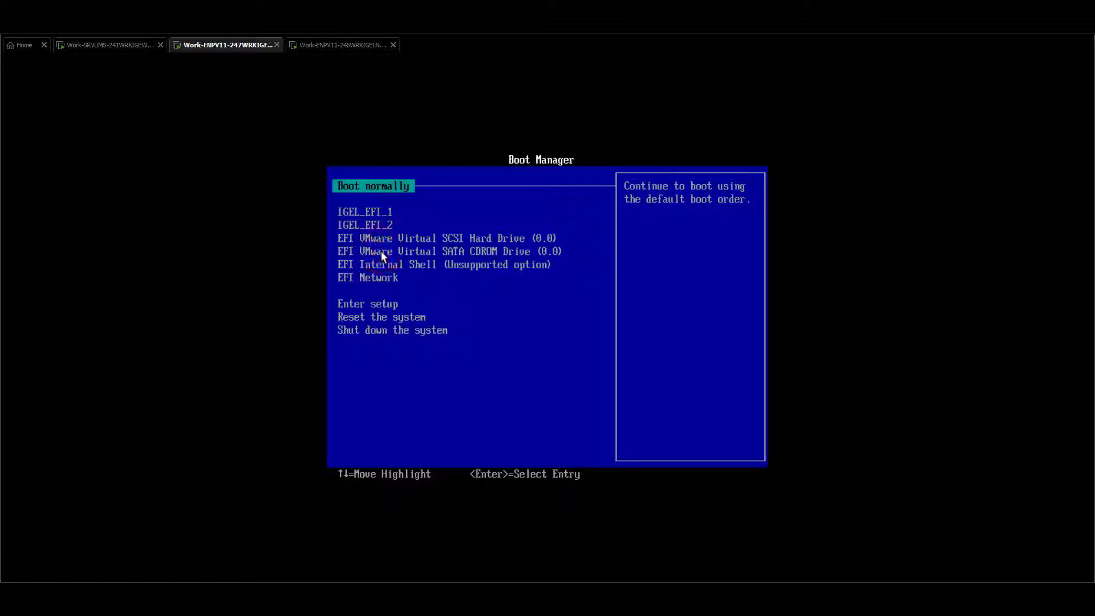
key(Down)
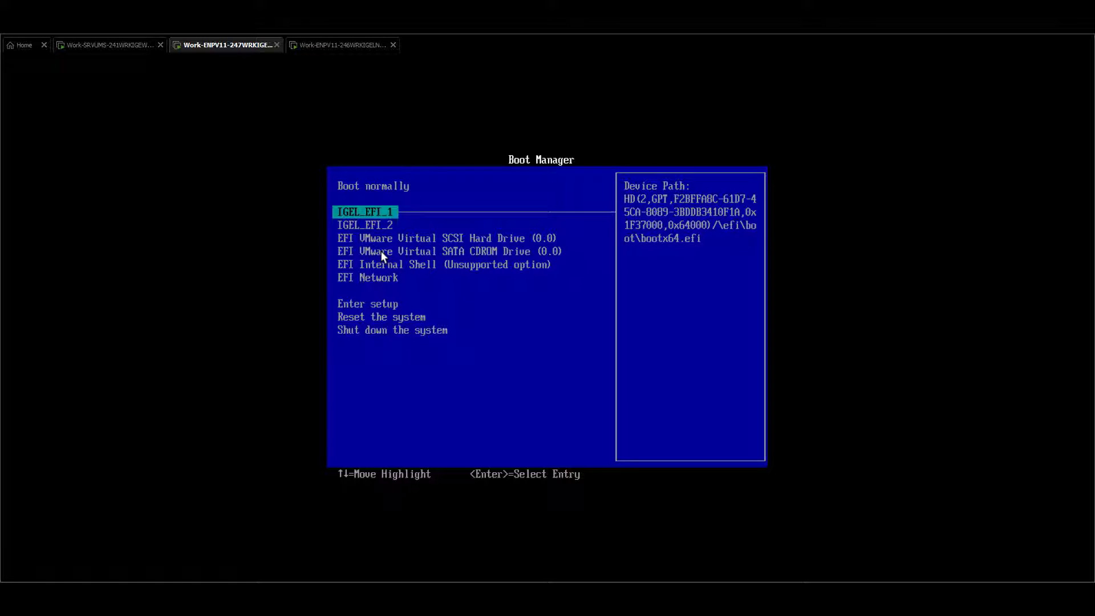
key(Return)
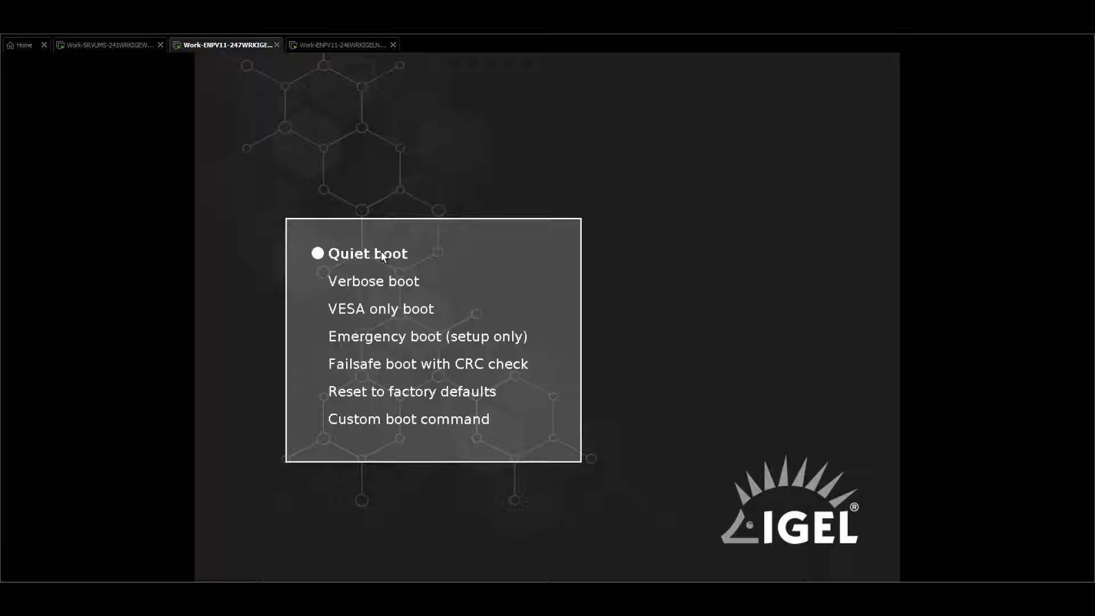
Step: Move the boot menu selection from Quiet boot past Verbose boot to VESA only boot
key(Down)
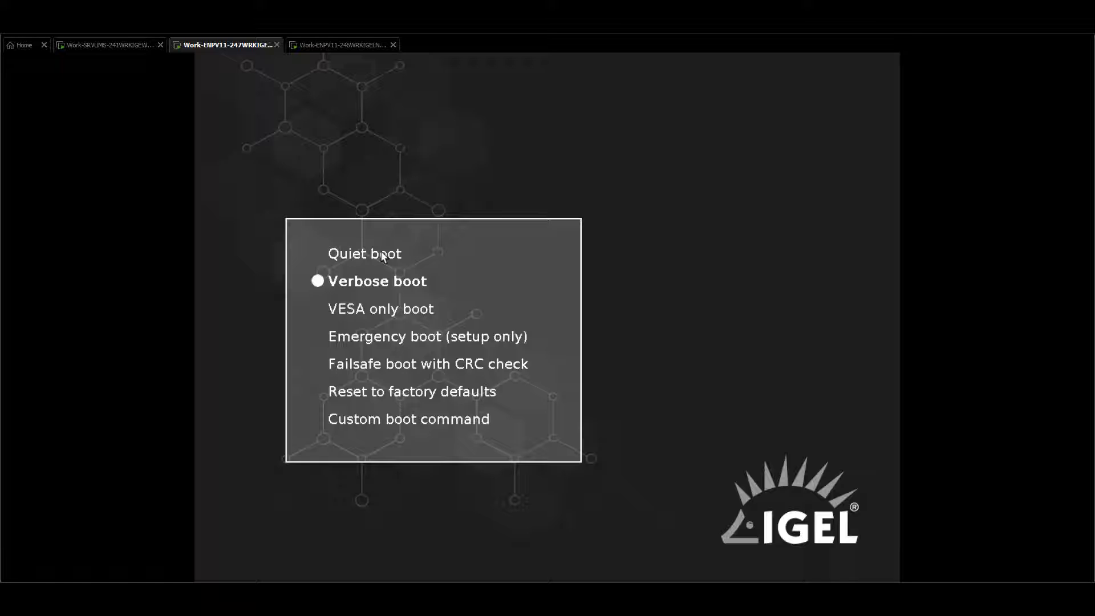
key(Down)
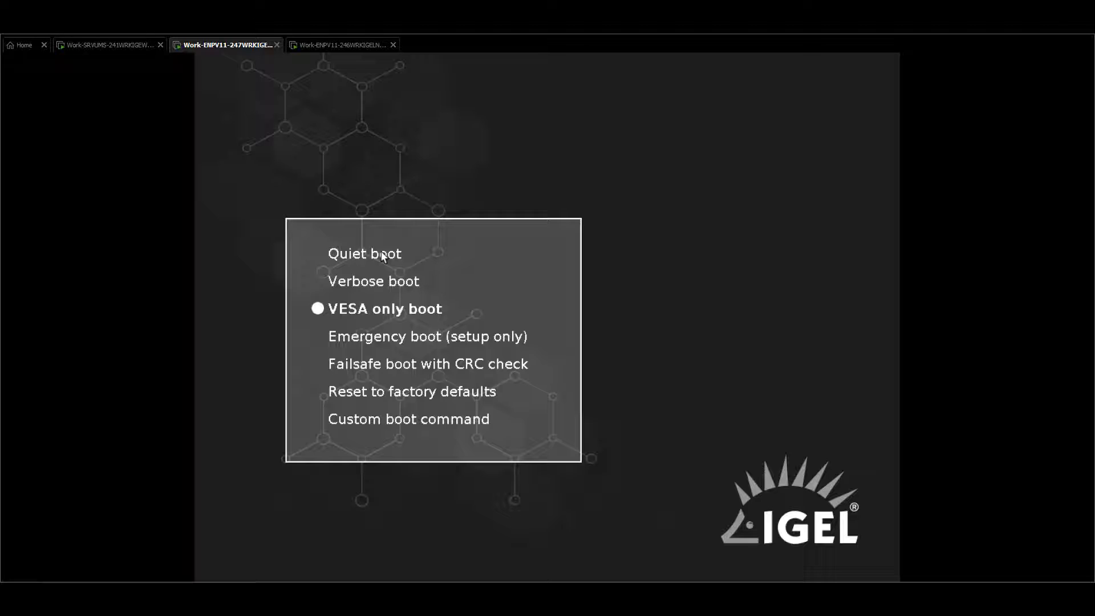
Step: Step the selection through Emergency boot, Failsafe boot with CRC check and Reset to factory defaults
key(Down)
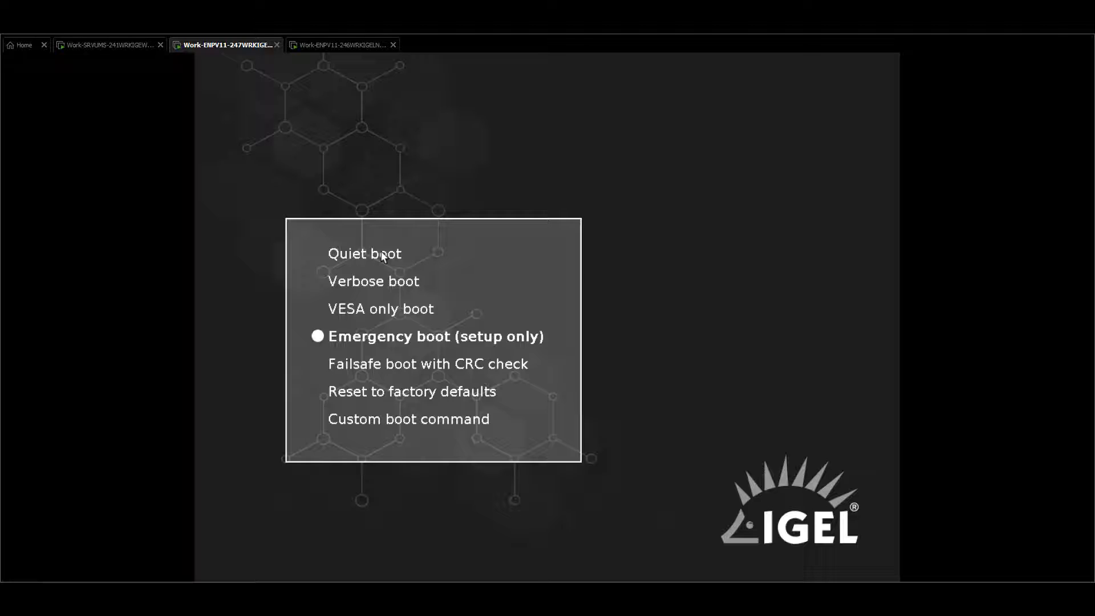
key(Down)
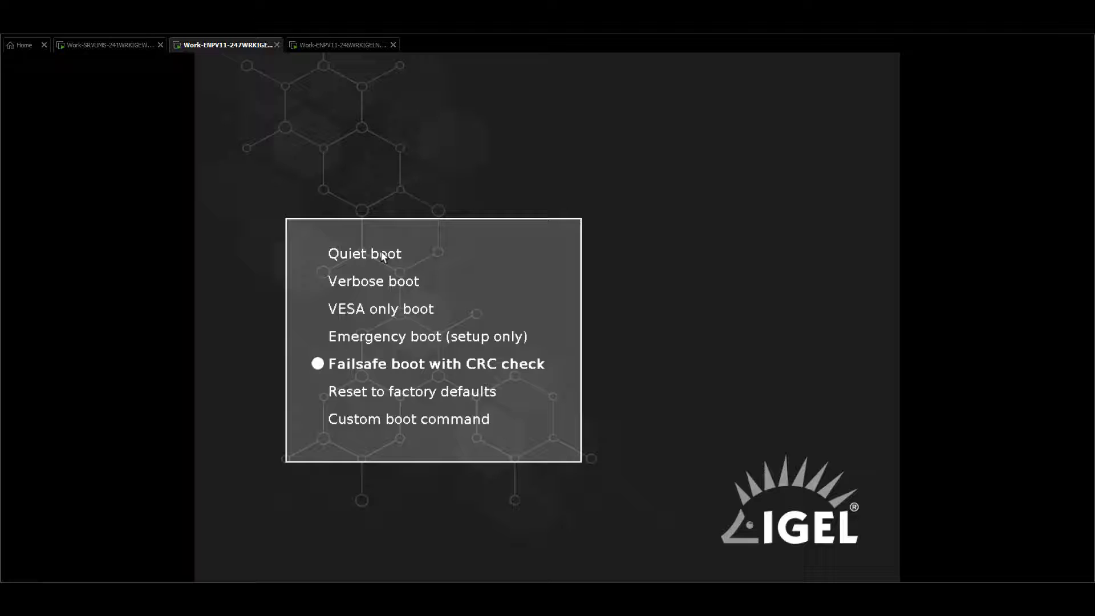
key(Down)
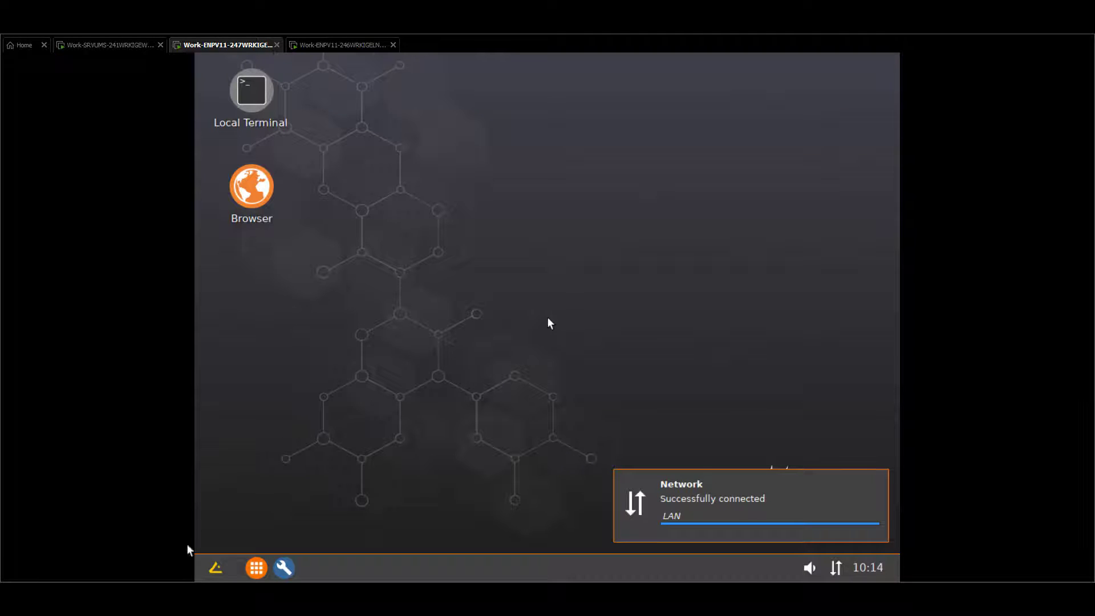
Step: Restart the endpoint via IGEL_EFI_1 and pick a lower boot option for a text-mode boot
click(212, 574)
click(216, 509)
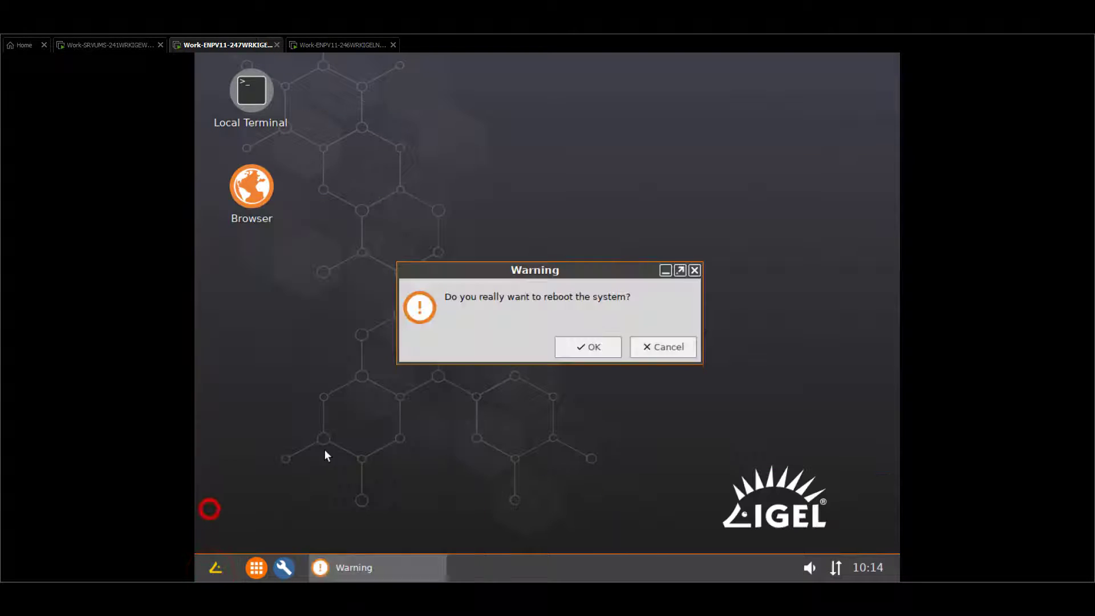
click(580, 352)
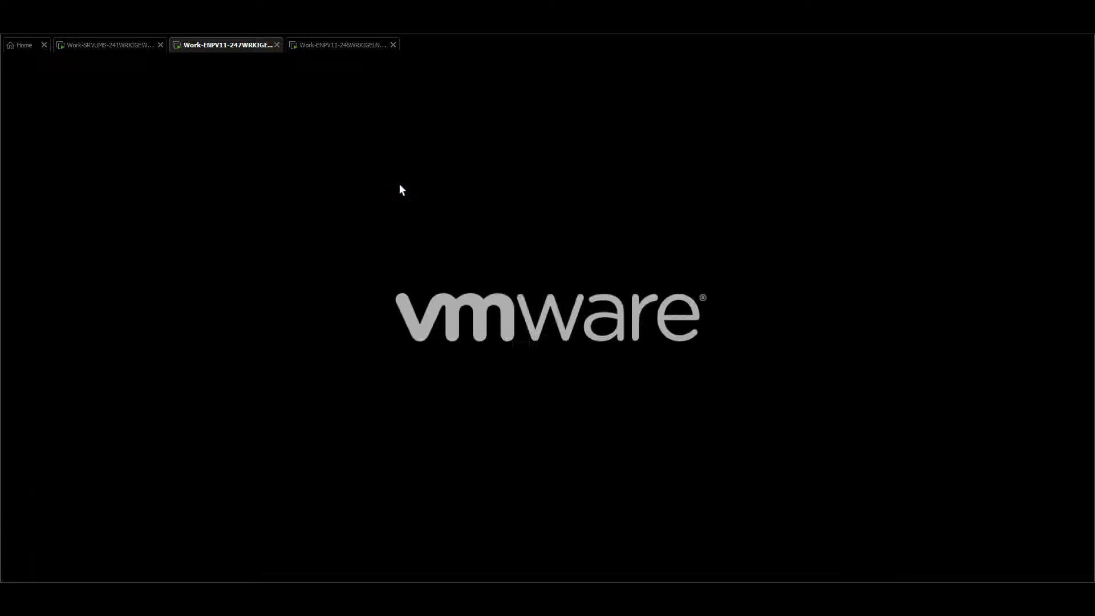
key(Down)
key(Return)
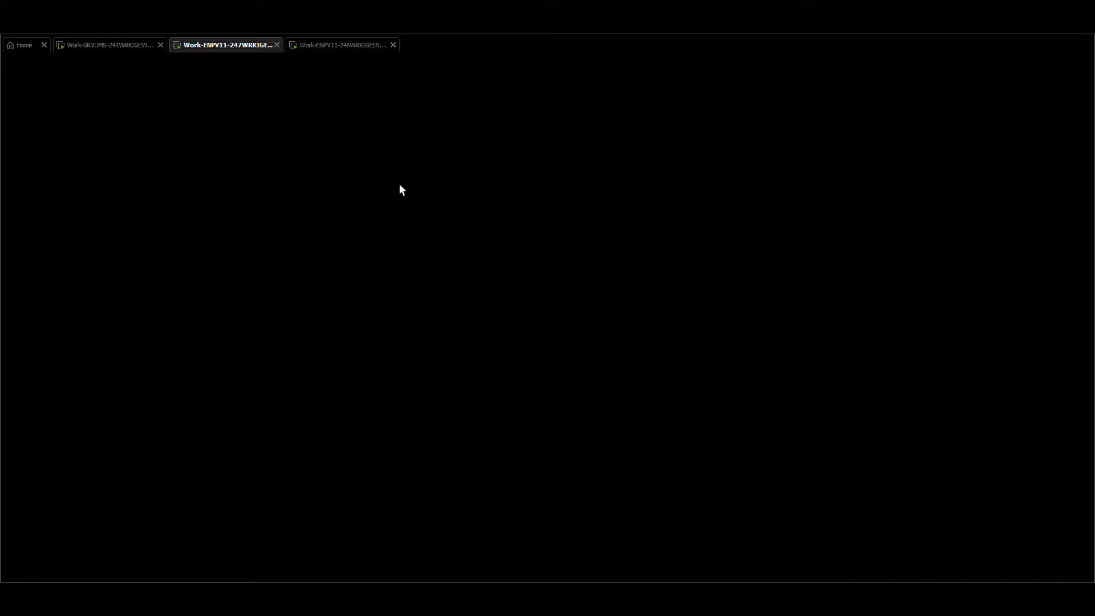
key(Down)
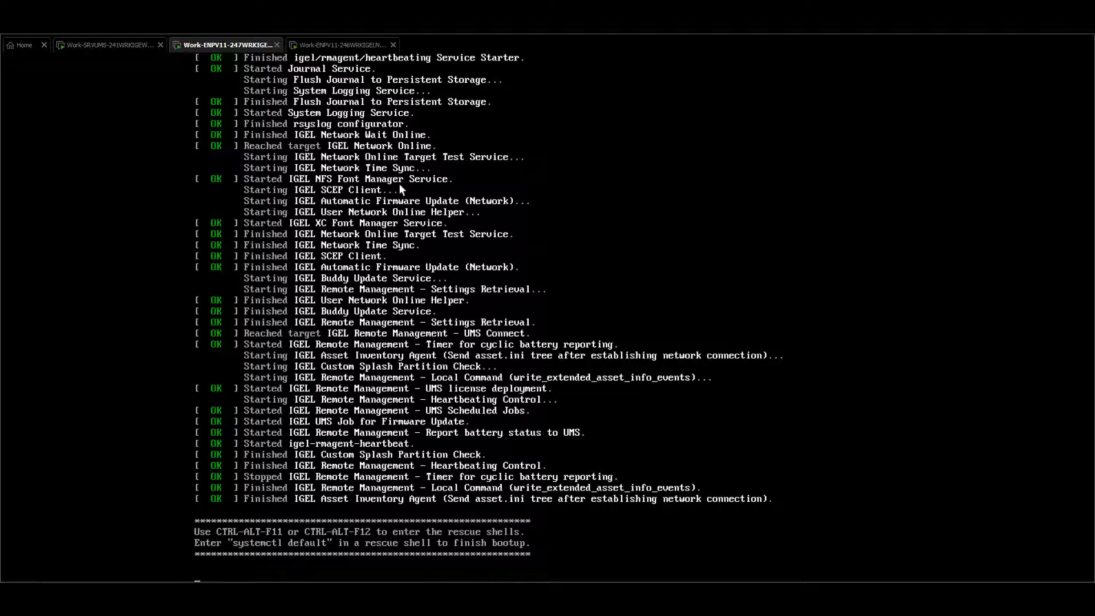
Step: Switch to the rescue shell console on tty12 with Ctrl+Alt+F12 and log in
key(ctrl+space)
key(ctrl+space)
key(ctrl+space)
key(ctrl+space)
key(ctrl+space)
key(ctrl+alt+F11)
key(ctrl+alt+F12)
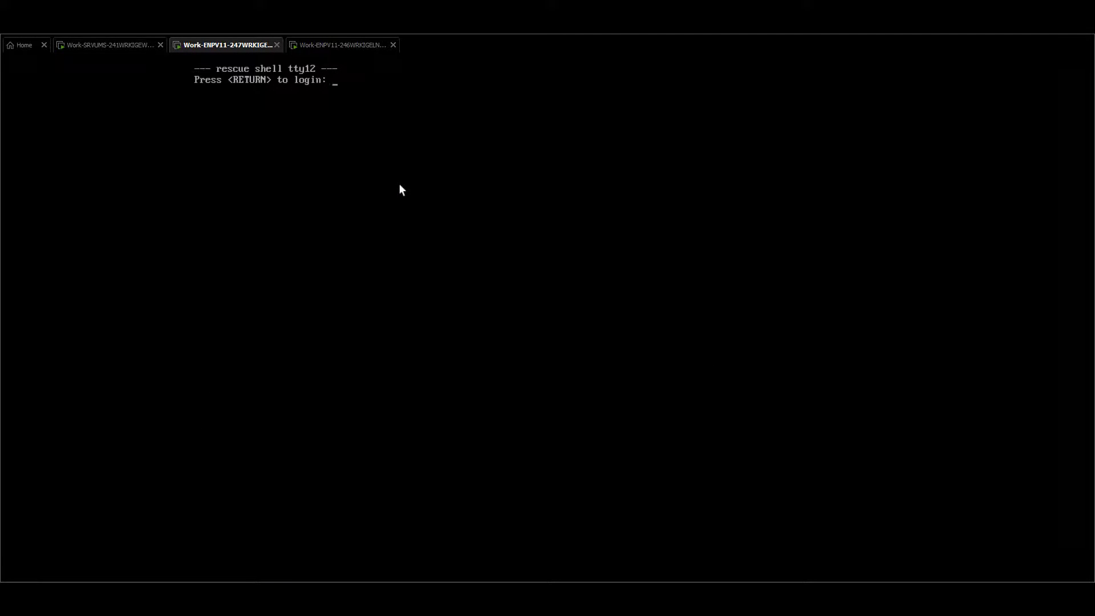
key(Return)
Step: Run 'systemctl default' in the rescue shell to finish booting to the desktop
click(270, 51)
click(364, 119)
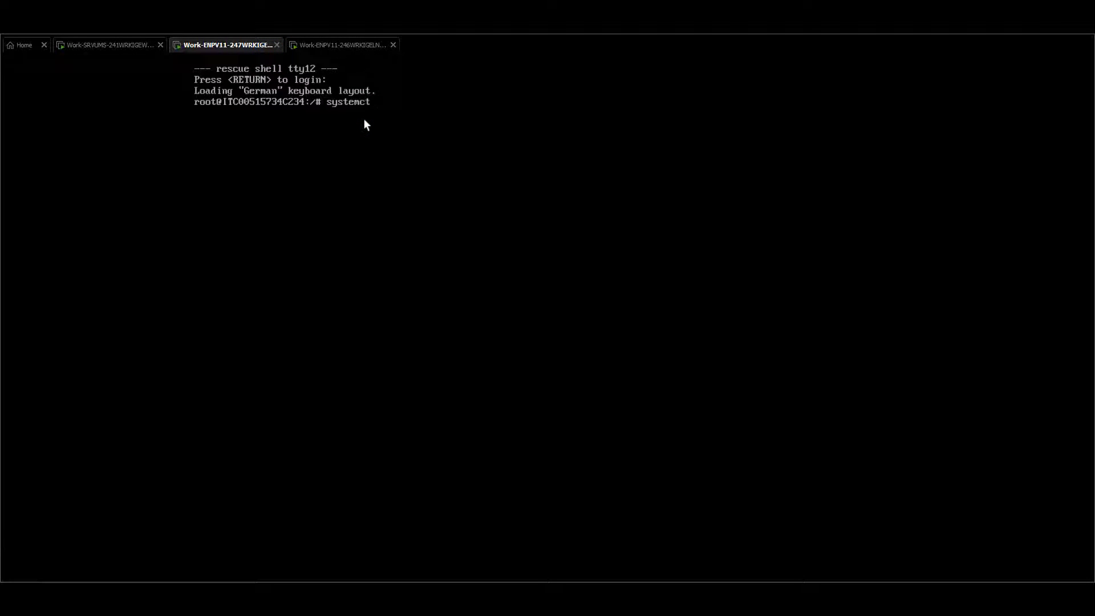
text(systemctl default)
key(Return)
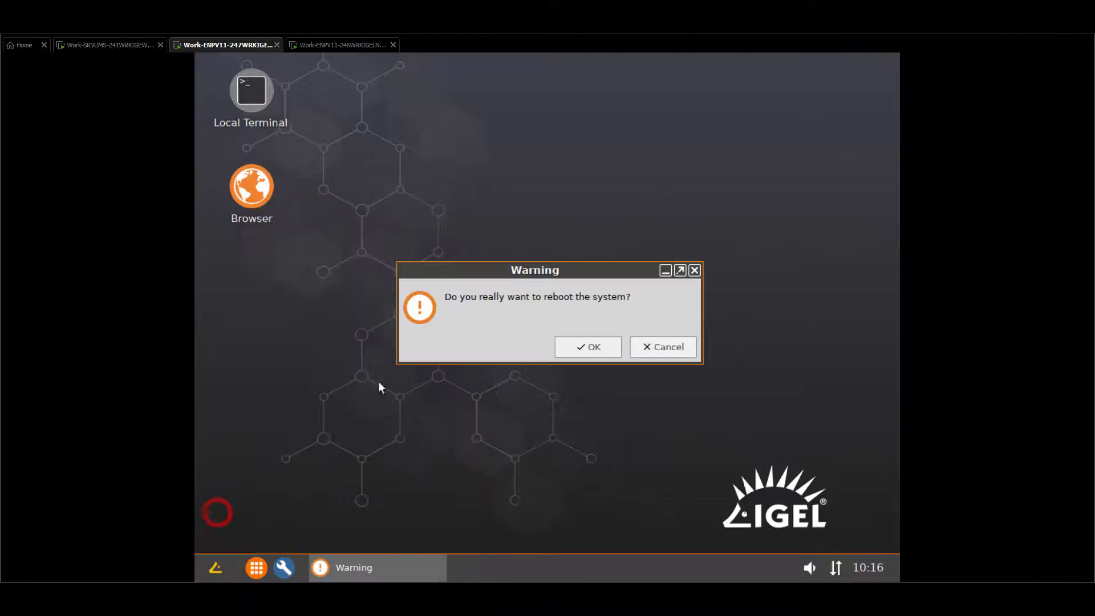
Step: Confirm the pending reboot, then open the launcher again once the desktop returns
click(588, 345)
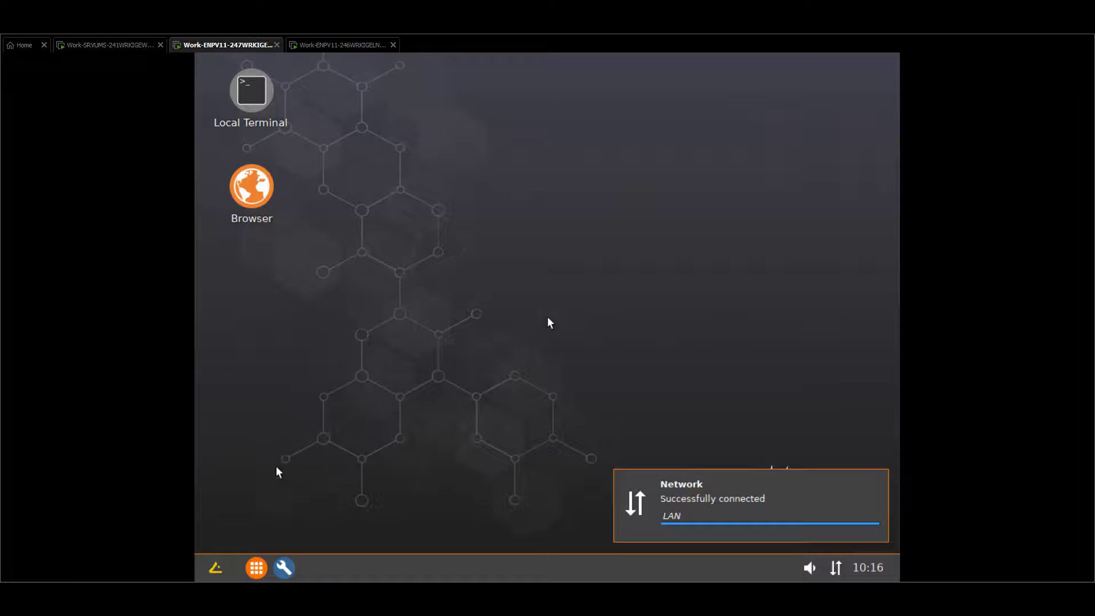
click(215, 568)
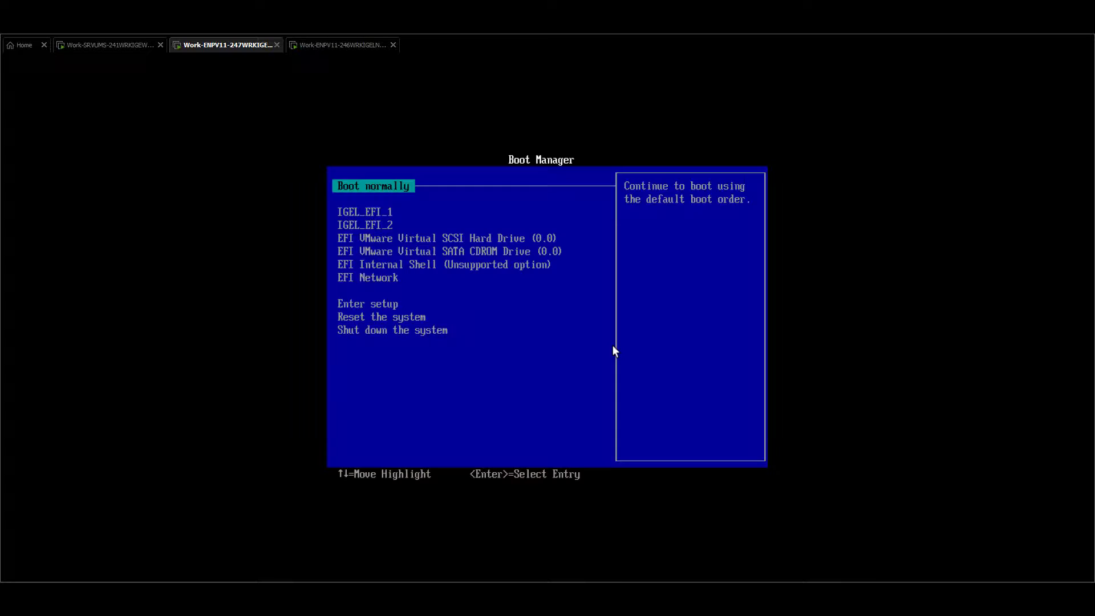
Step: Boot IGEL_EFI_1 and choose Emergency boot (setup only) from the IGEL boot menu
key(Down)
key(Return)
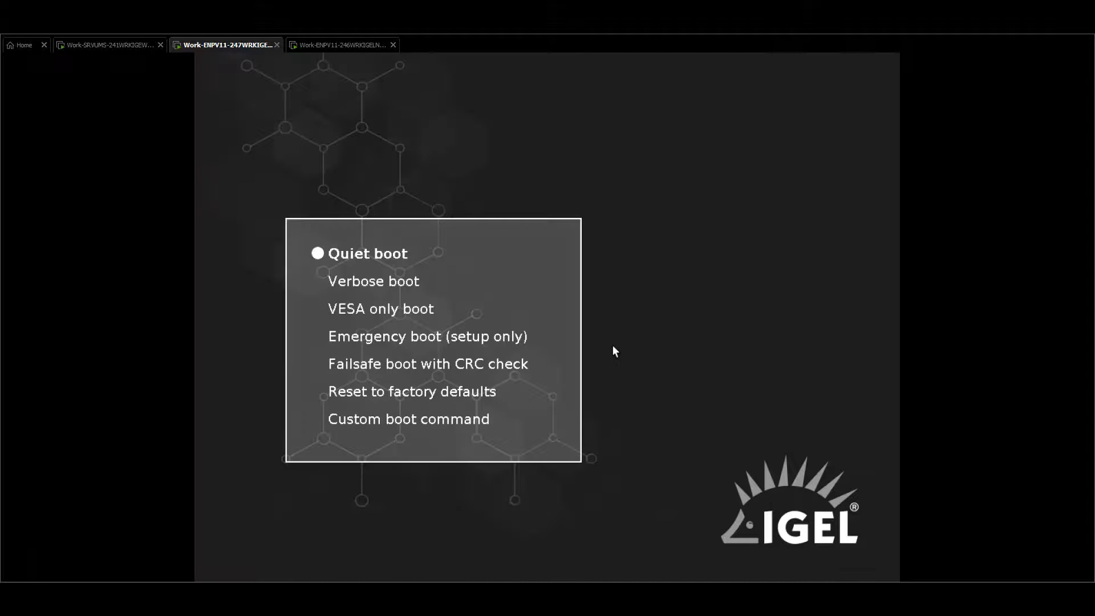
key(Down)
key(Down)
key(Down)
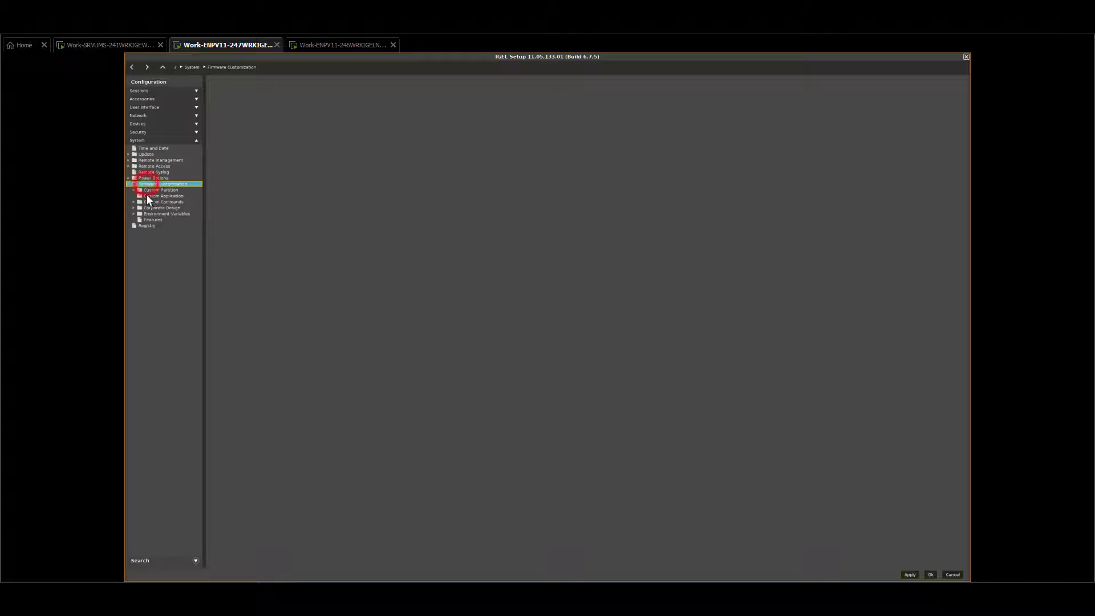
Step: In IGEL Setup, expand Custom Commands and view the Post Session and Base settings
click(142, 200)
click(145, 206)
click(153, 215)
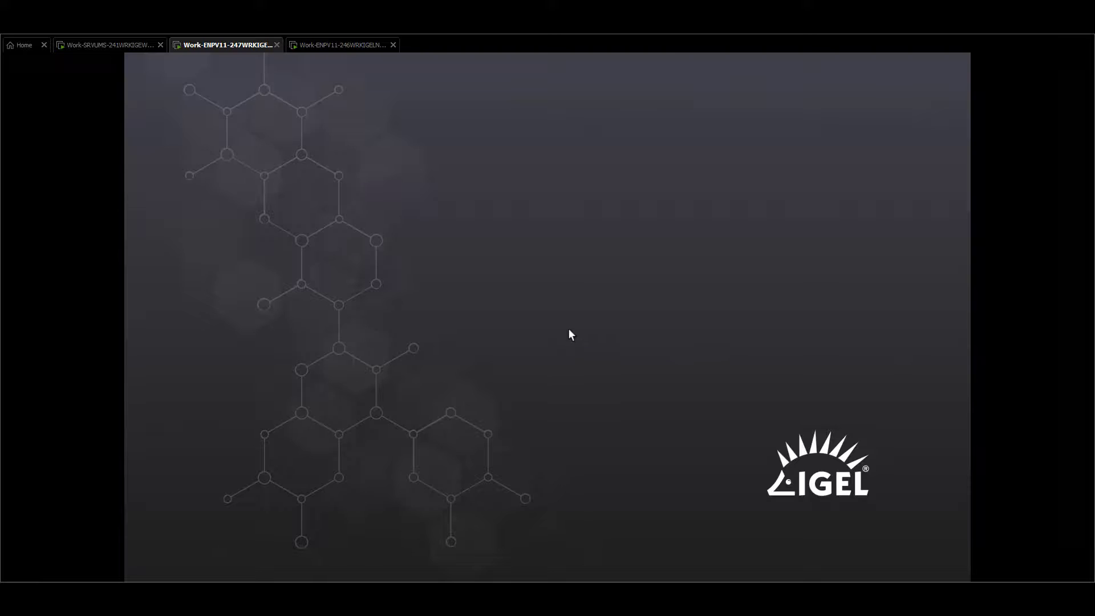
Step: Confirm the reboot and start Failsafe boot with CRC check from the boot menu
click(569, 330)
key(Escape)
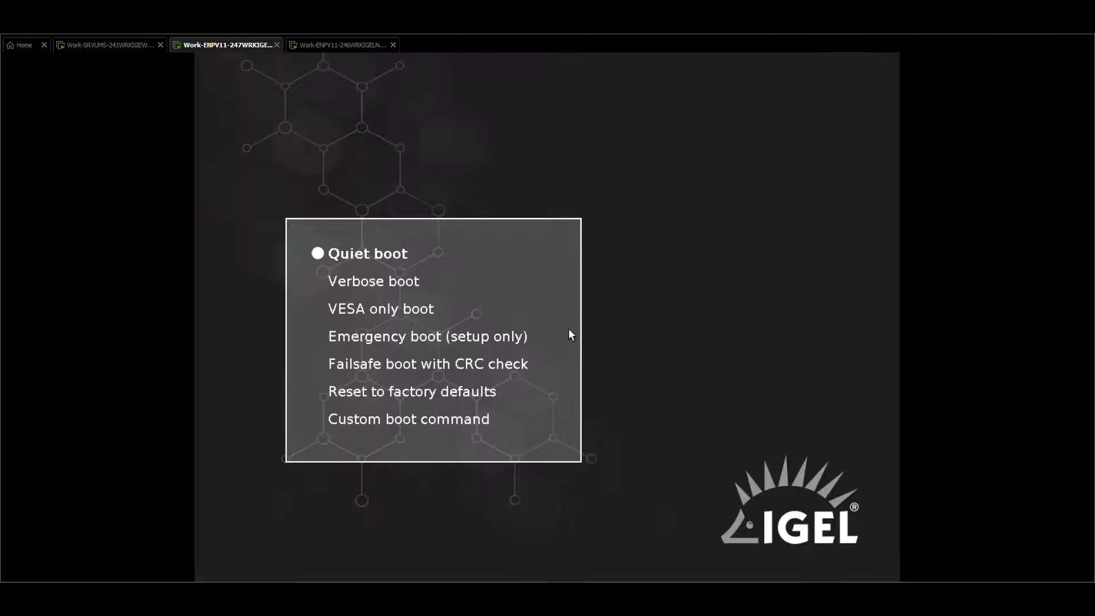
key(Down)
key(Down)
key(Down)
key(Down)
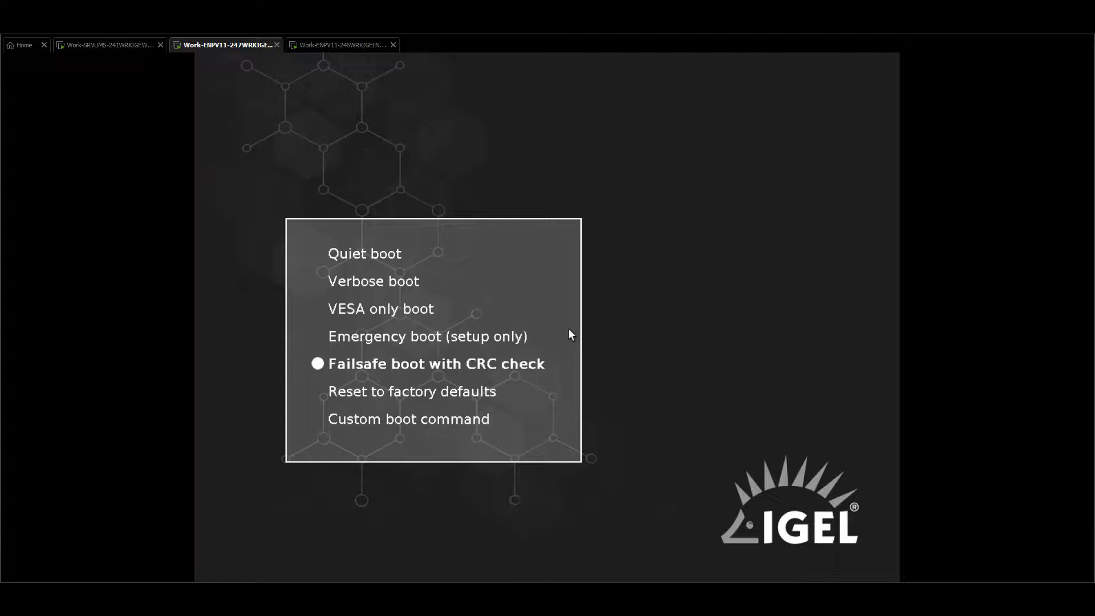
key(Return)
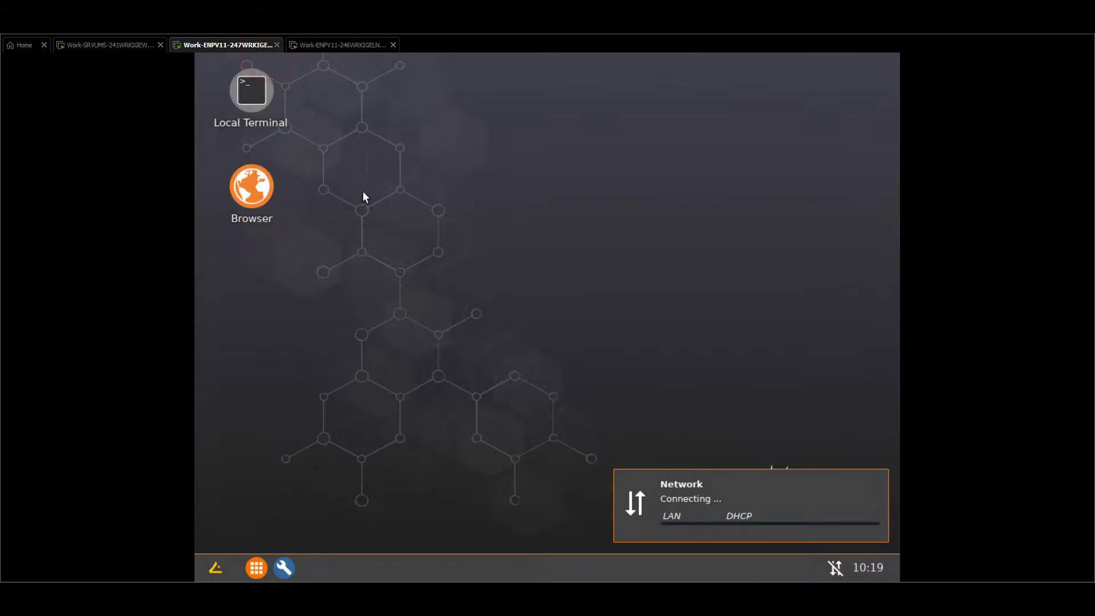
Step: Reboot the endpoint from the launcher and boot the IGEL_EFI_1 entry
click(217, 567)
click(228, 510)
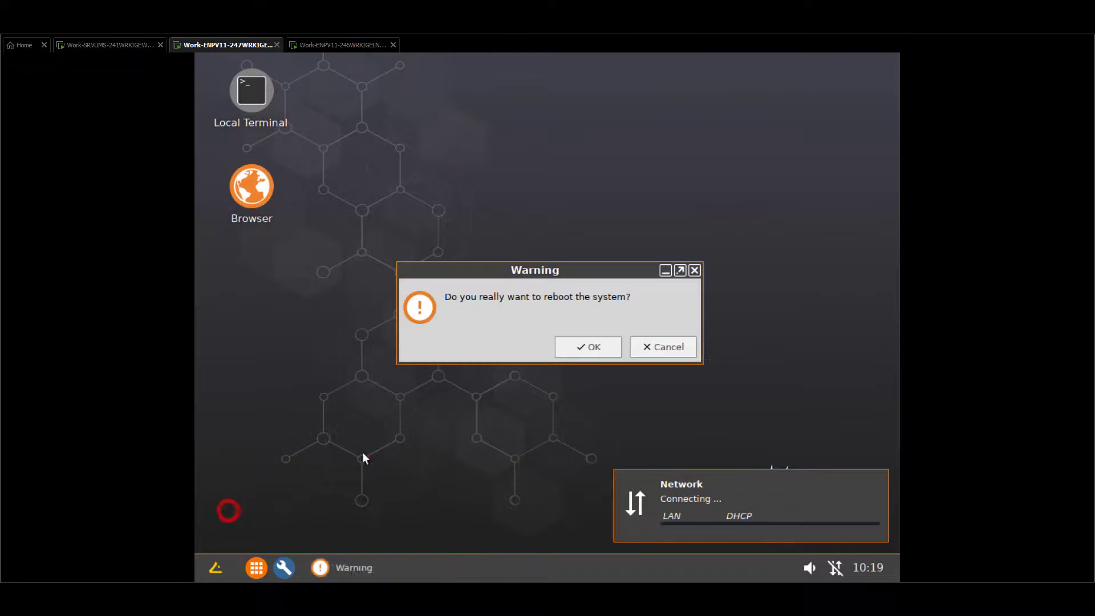
click(575, 354)
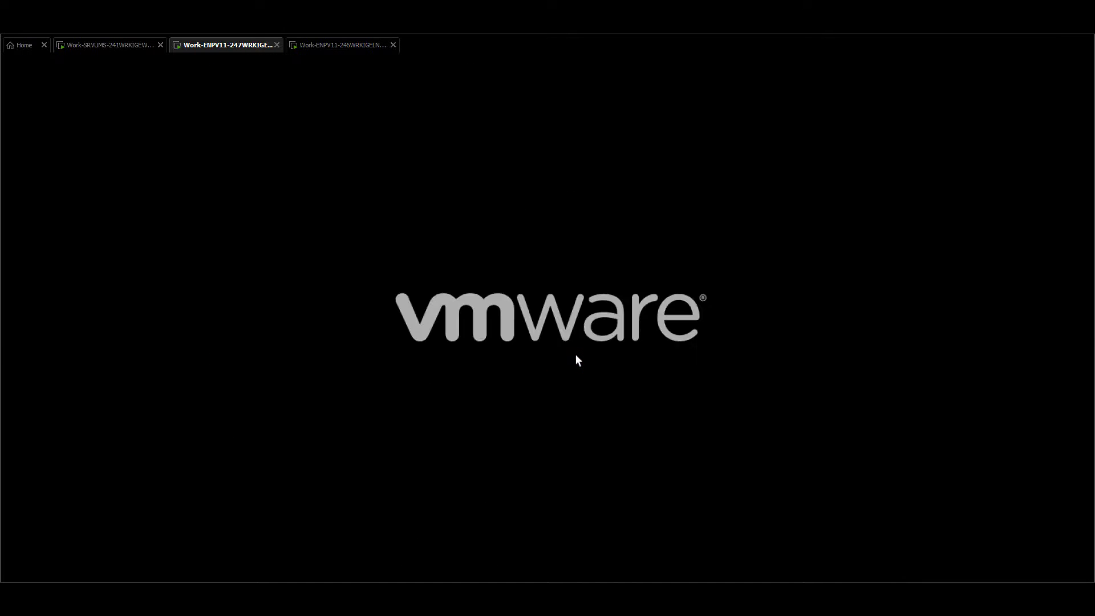
key(Down)
key(Return)
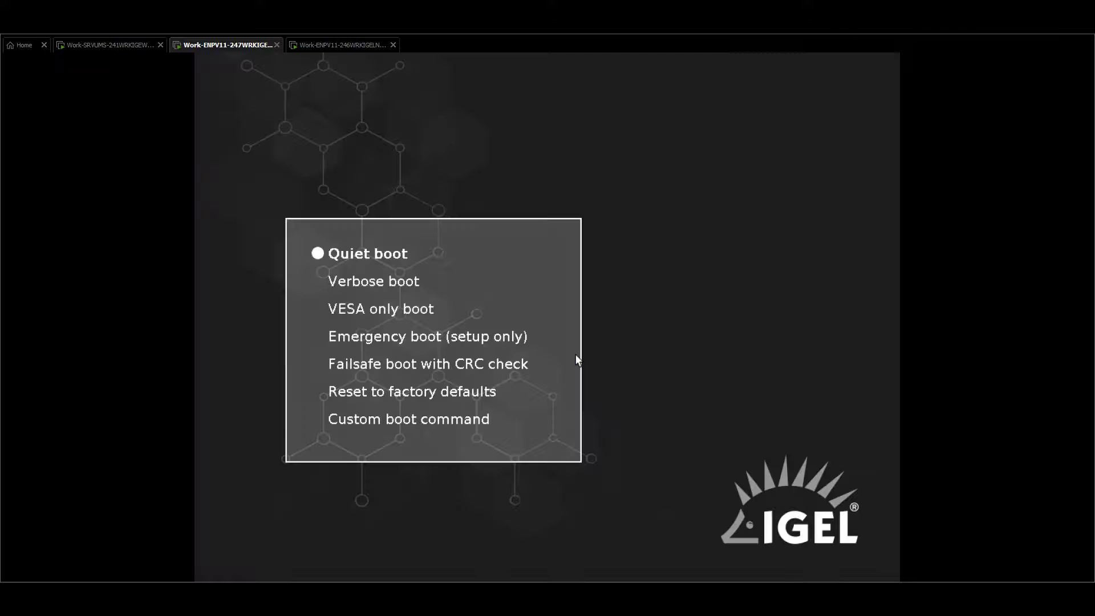
Step: Select Reset to factory defaults in the IGEL boot menu and start that boot
key(Down)
key(Down)
key(Down)
key(Down)
key(Down)
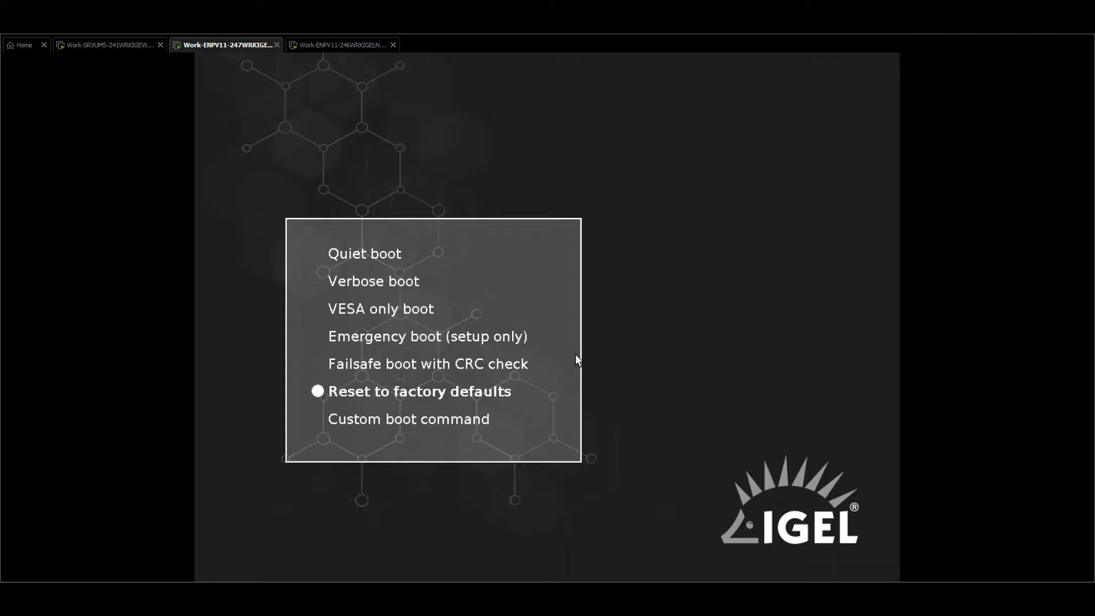
key(Down)
key(Up)
key(Down)
key(Up)
key(Return)
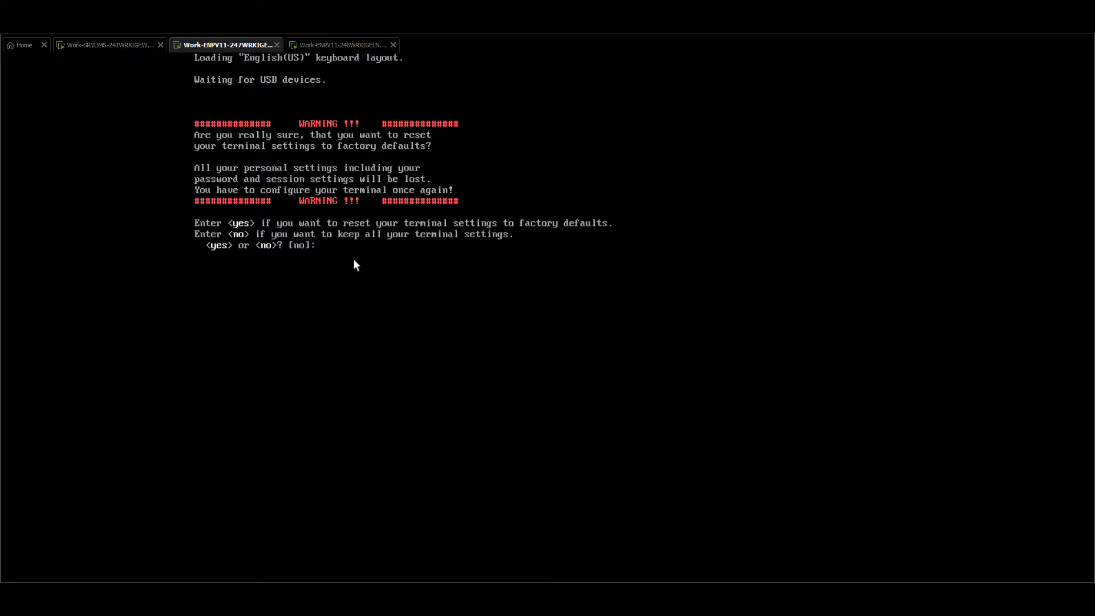
Step: Accept the reset-to-factory-defaults prompt to wipe the terminal settings
key(Return)
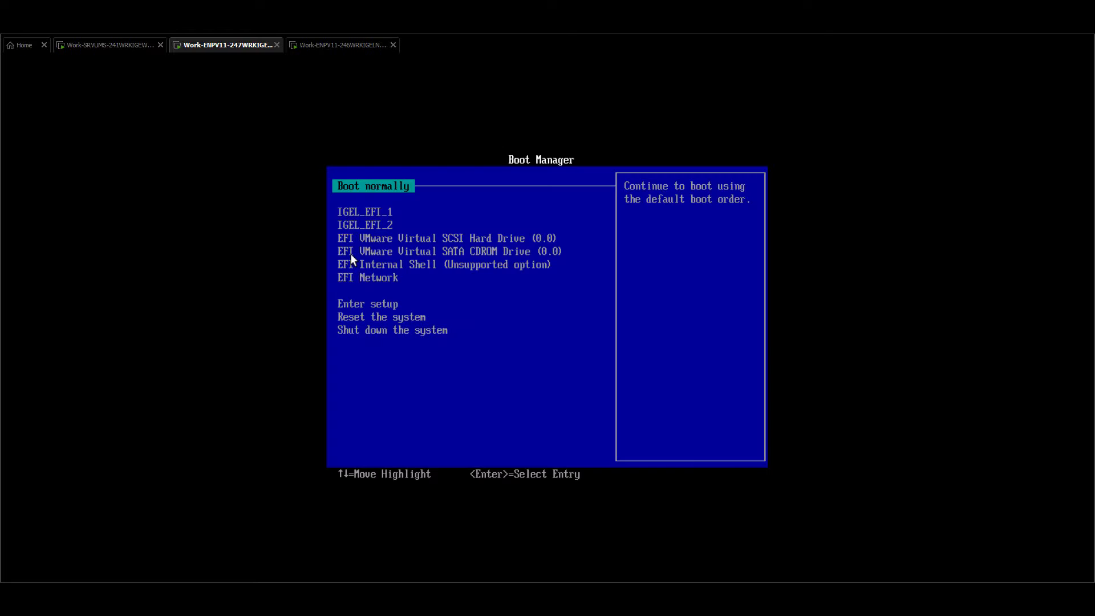
Step: Boot IGEL_EFI_1 from the Boot Manager with Quiet boot, reaching the English-preset Welcome page
key(Down)
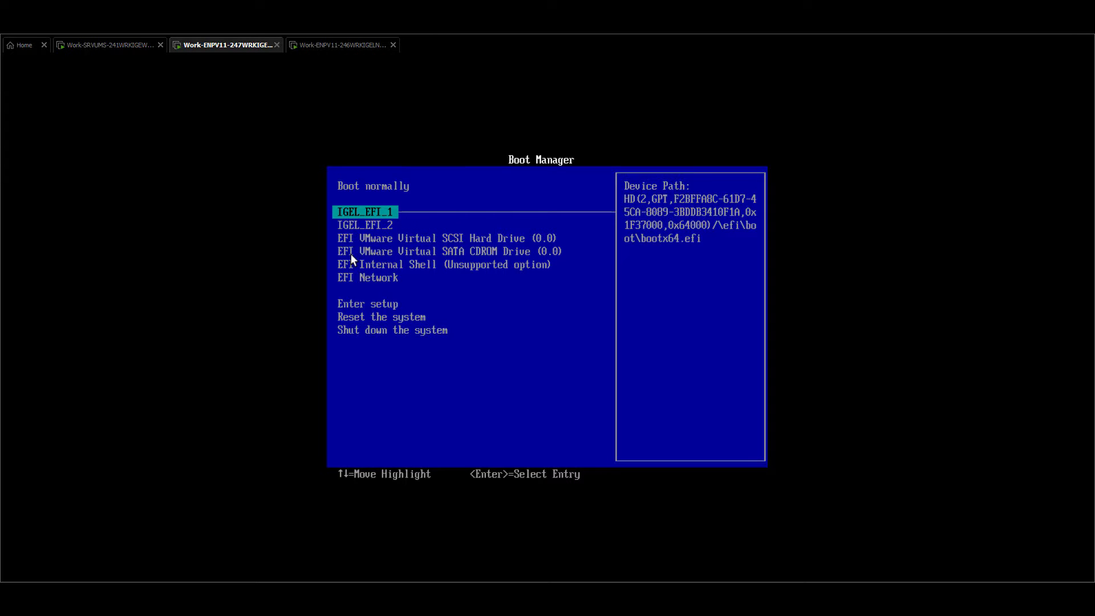
key(Return)
key(Down)
key(Down)
key(Down)
key(Down)
key(Down)
key(Down)
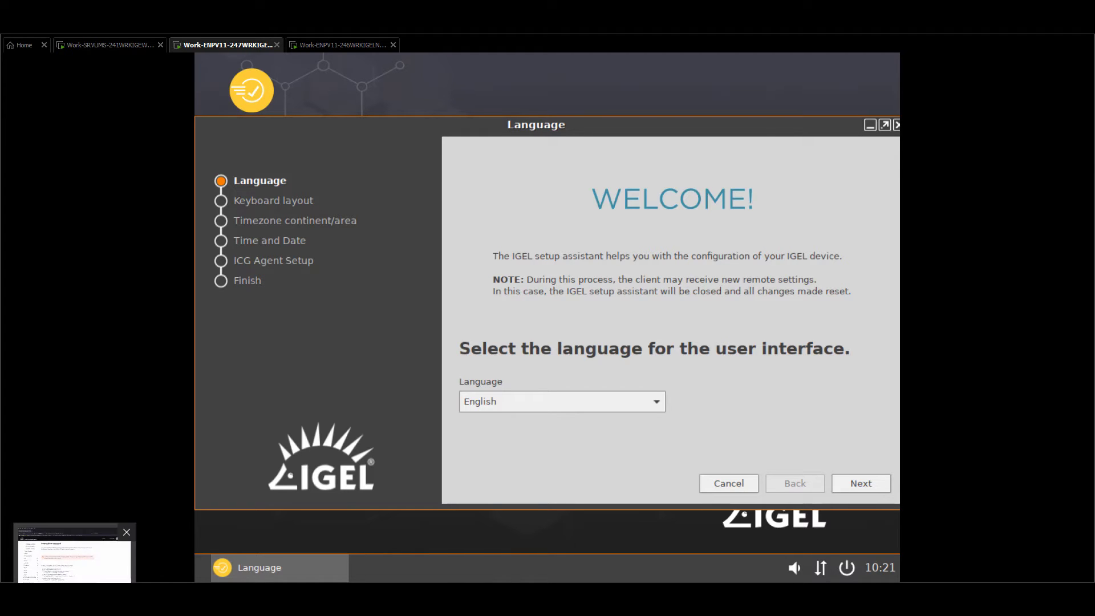
Step: In Firefox's Custom Boot Command KB page, highlight the four bootreg configuration steps
click(75, 550)
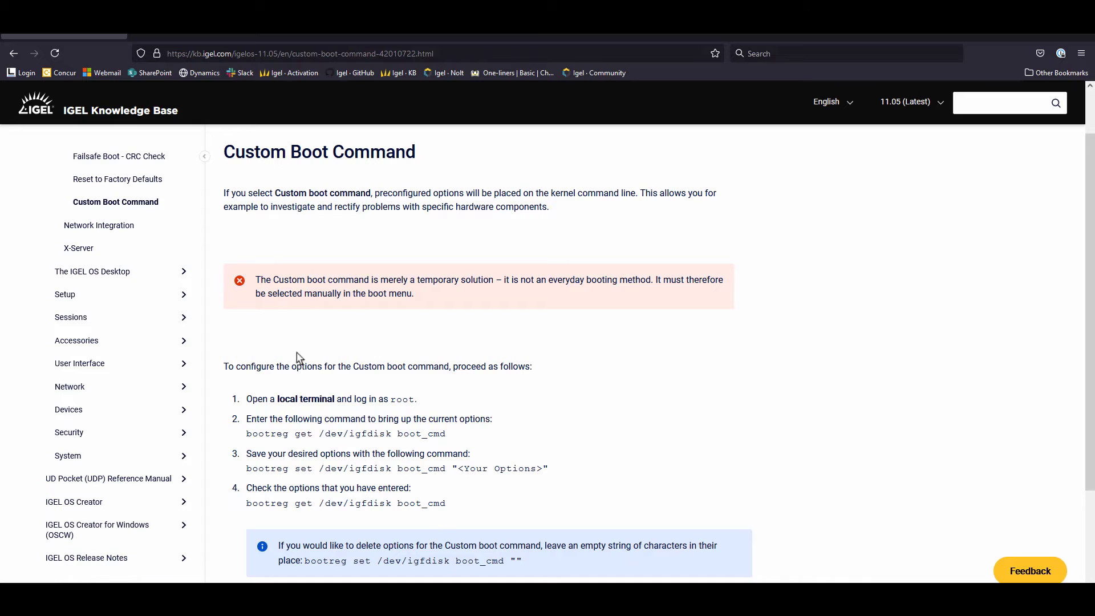
drag(222, 367, 598, 511)
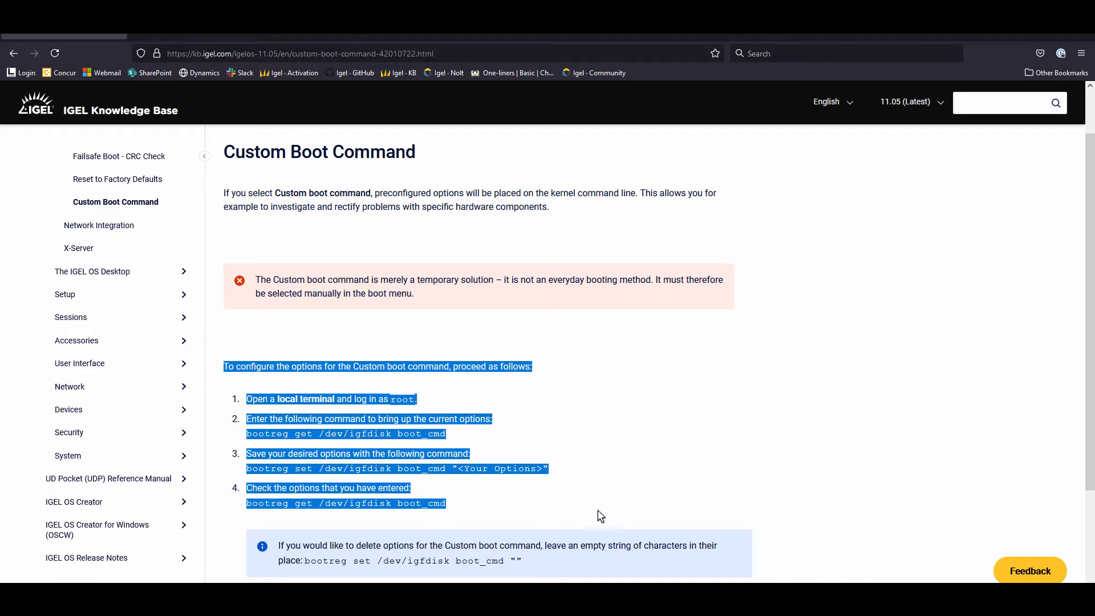